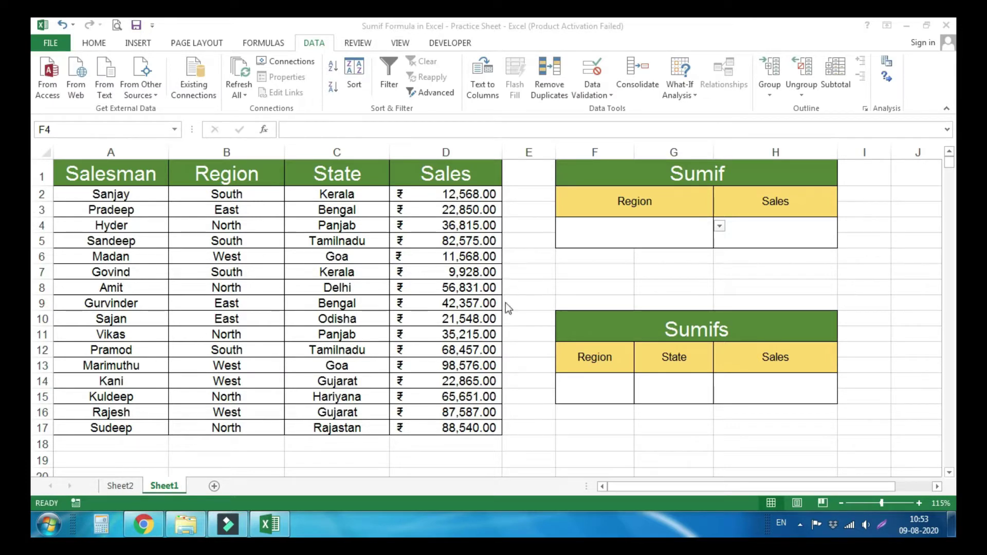
- Examine the Region data column, the Sumif table's Region and Sales headings, and the region choices offered in F4
left_click(263, 194)
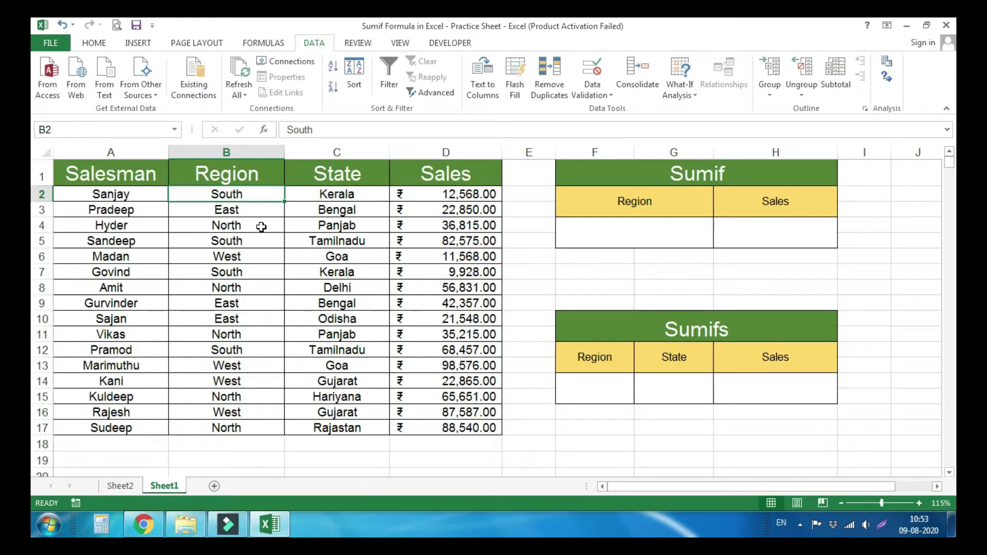
left_click(255, 179)
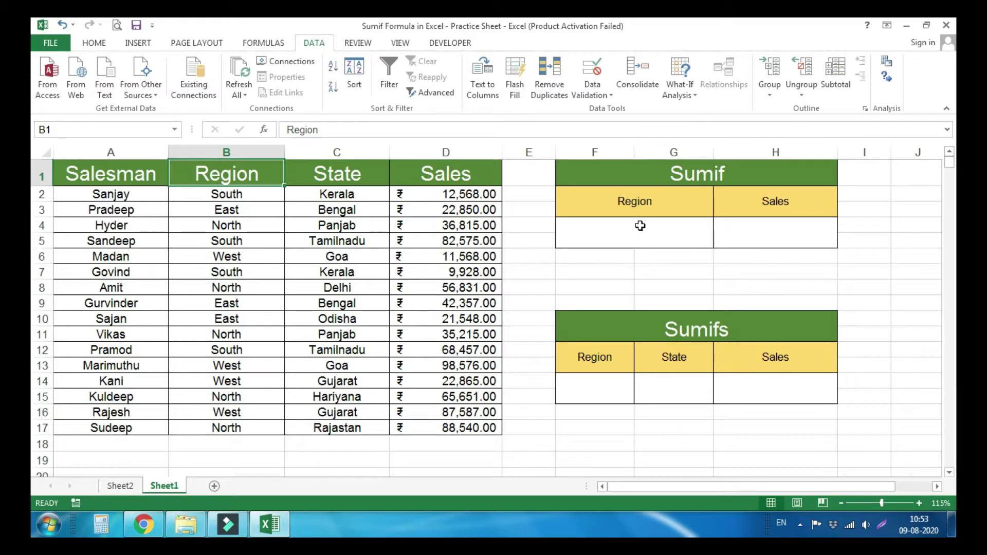
left_click(660, 202)
left_click(763, 201)
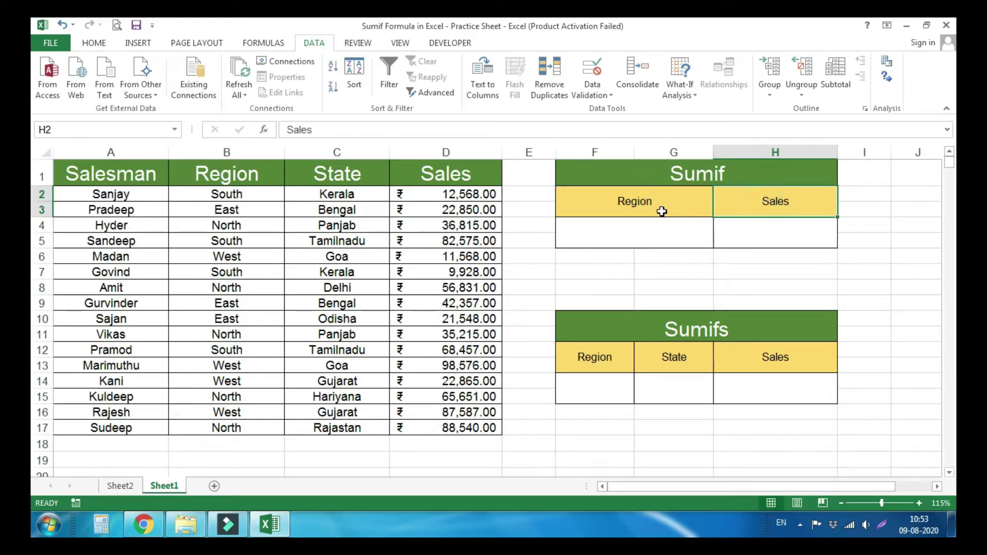
left_click(702, 228)
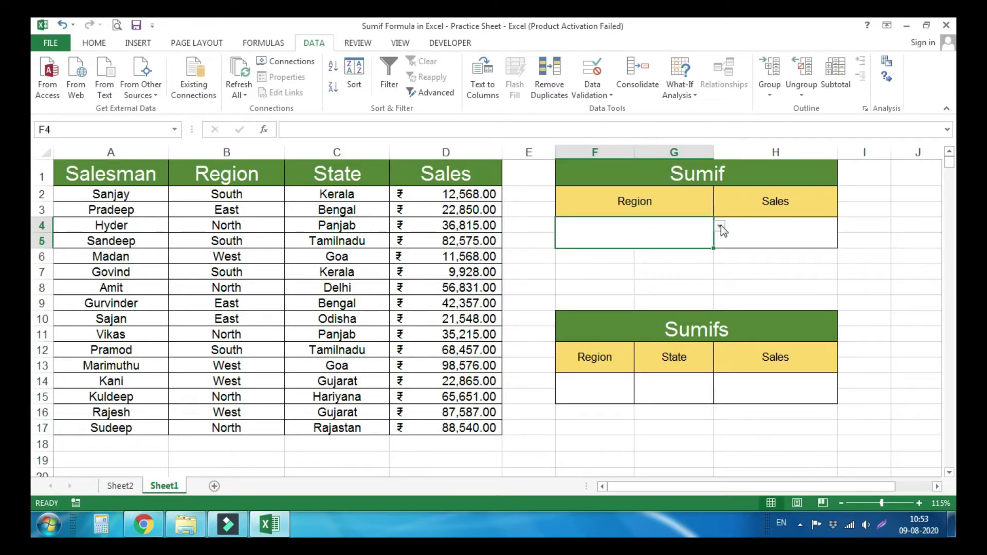
left_click(720, 225)
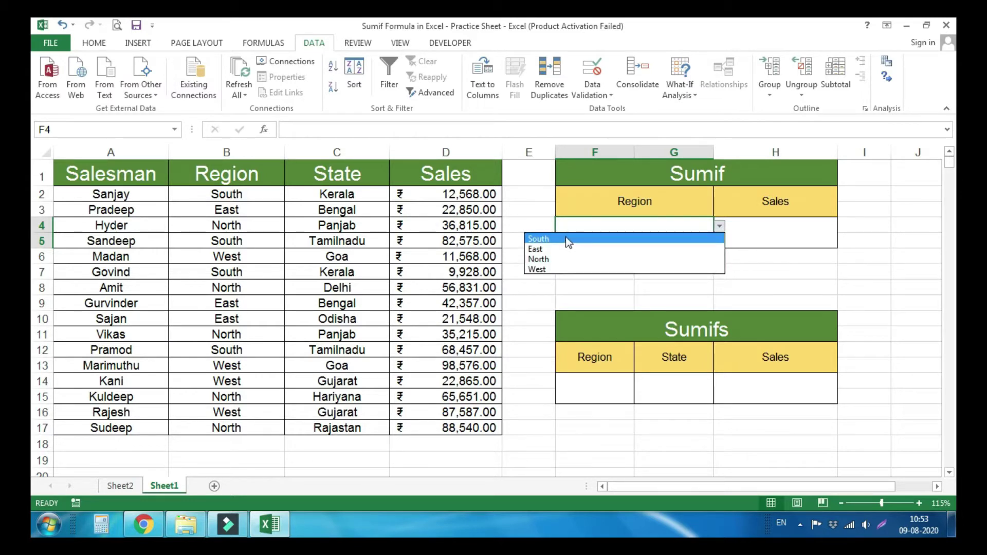
- Enter the formula =SUMIF(B2:B17,F4,D2:D17) in the Sumif table's Sales cell H4
left_click(771, 224)
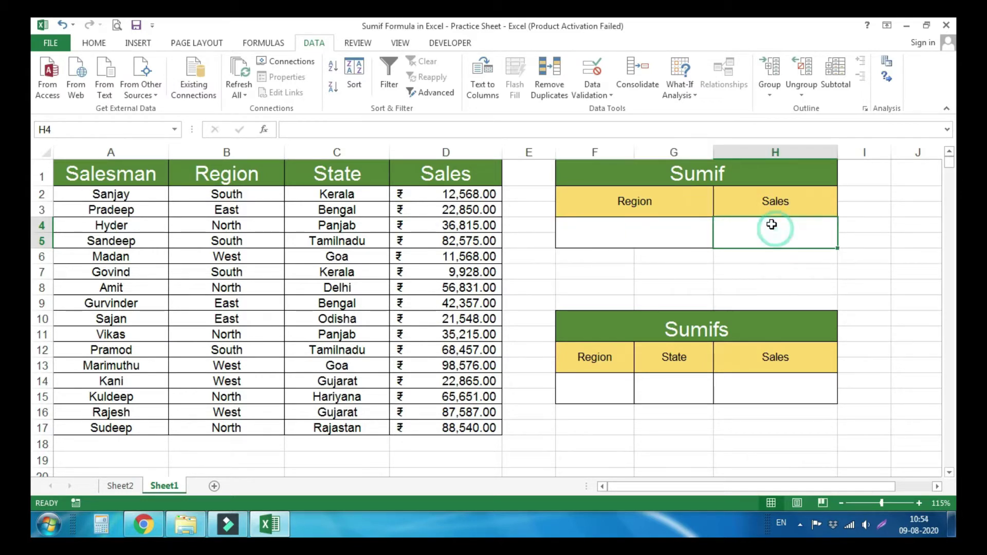
type("=")
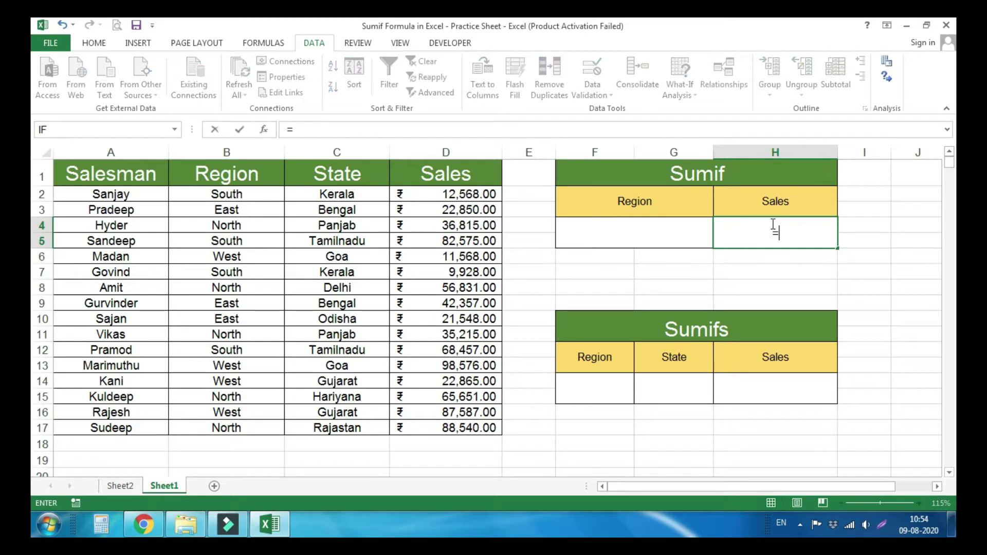
type("sum")
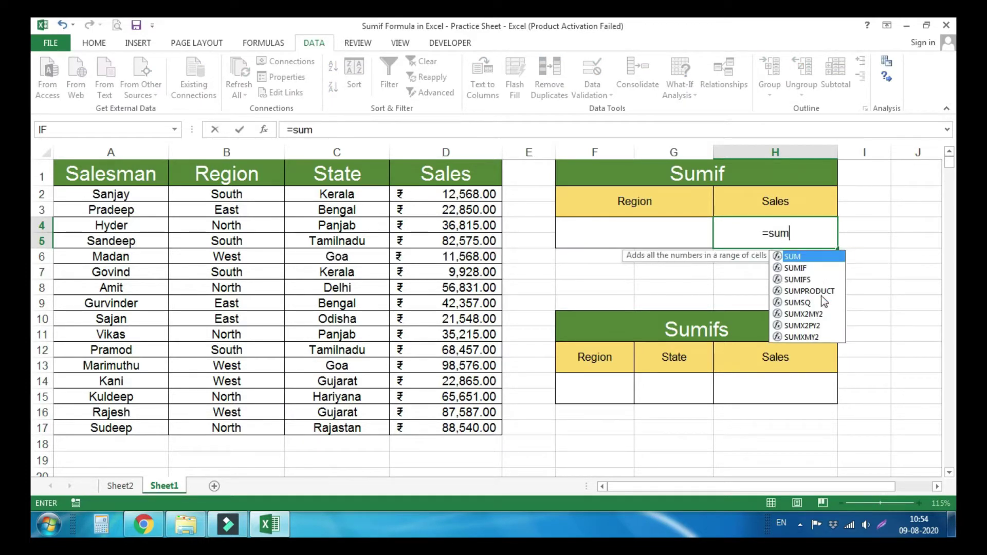
left_click(810, 267)
double_click(809, 267)
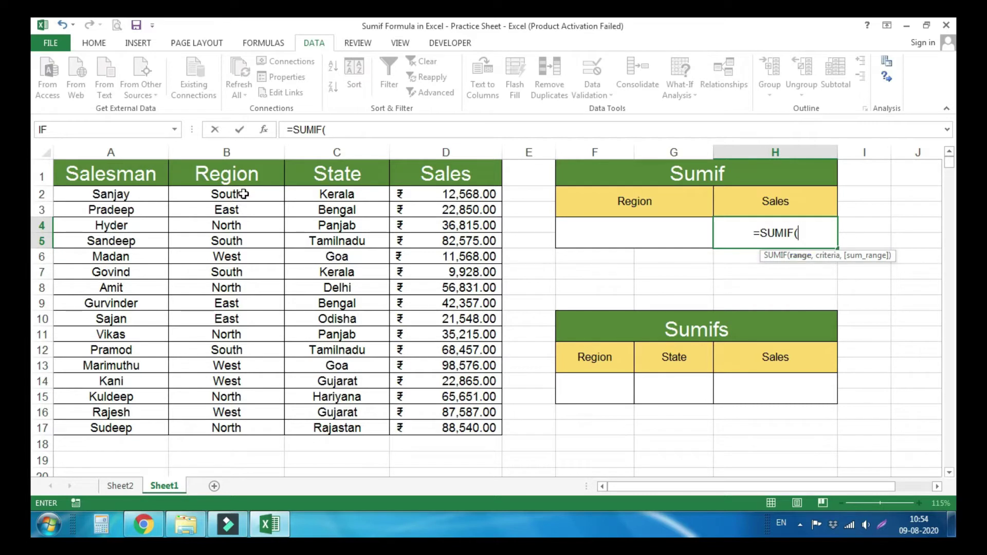
left_click_drag(245, 191, 258, 429)
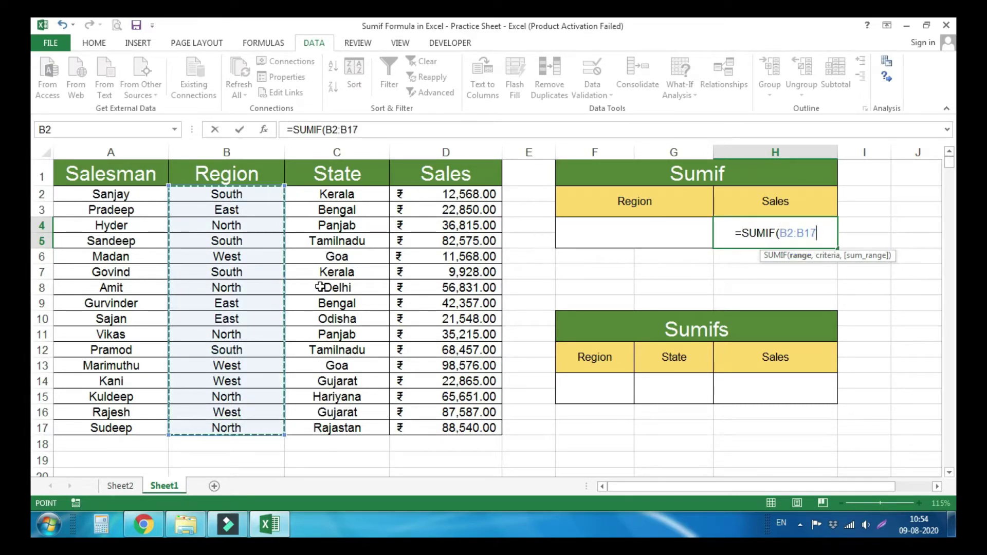
type(",")
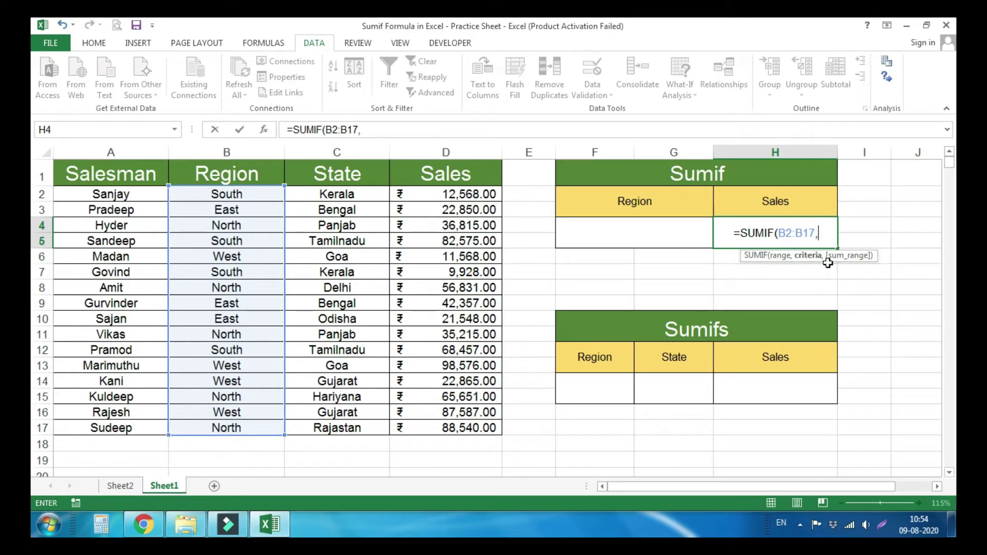
left_click(666, 231)
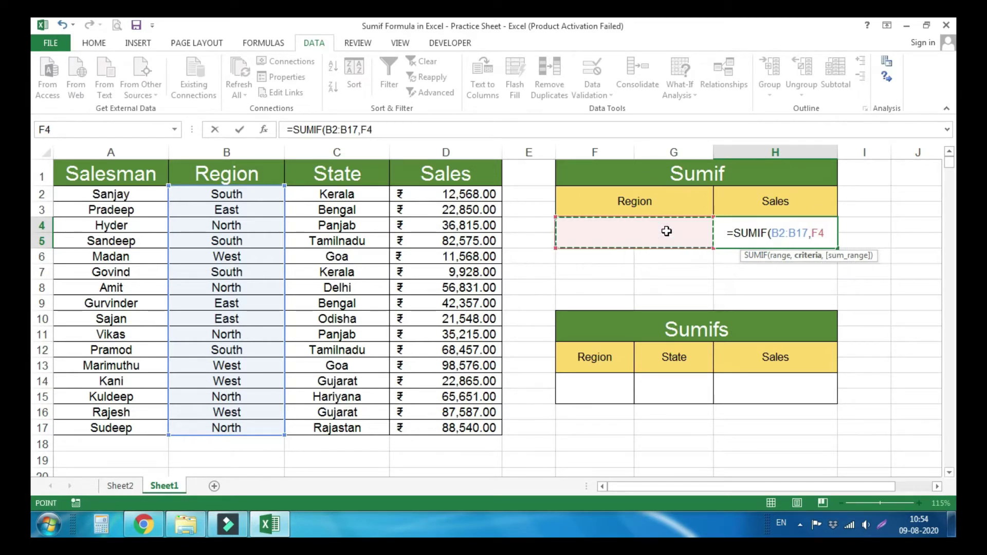
type(",")
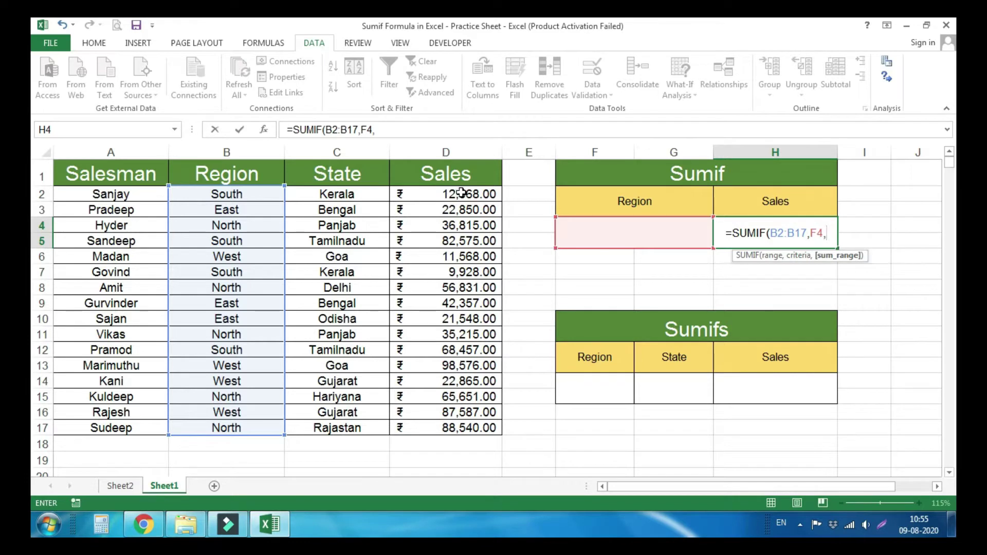
left_click_drag(461, 192, 471, 425)
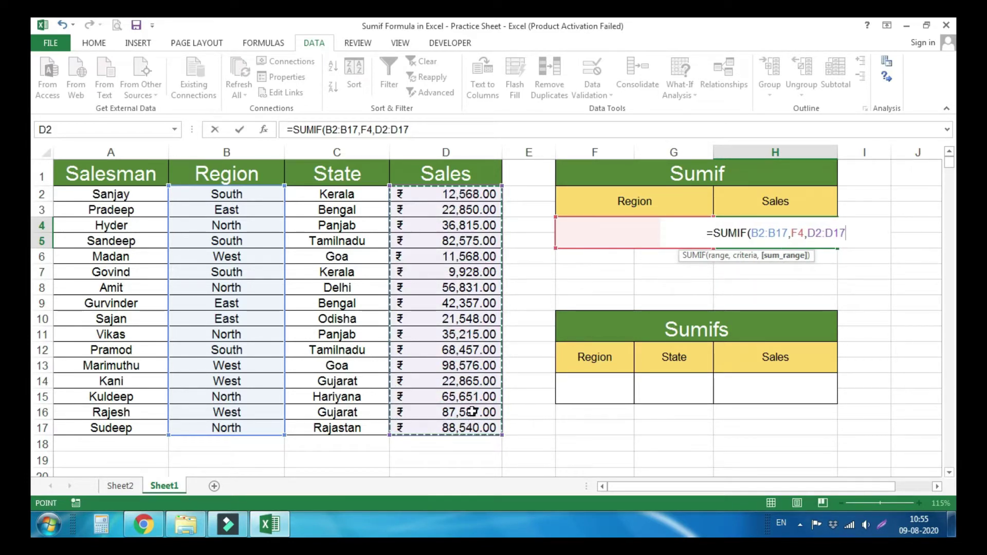
type(")")
key("Return")
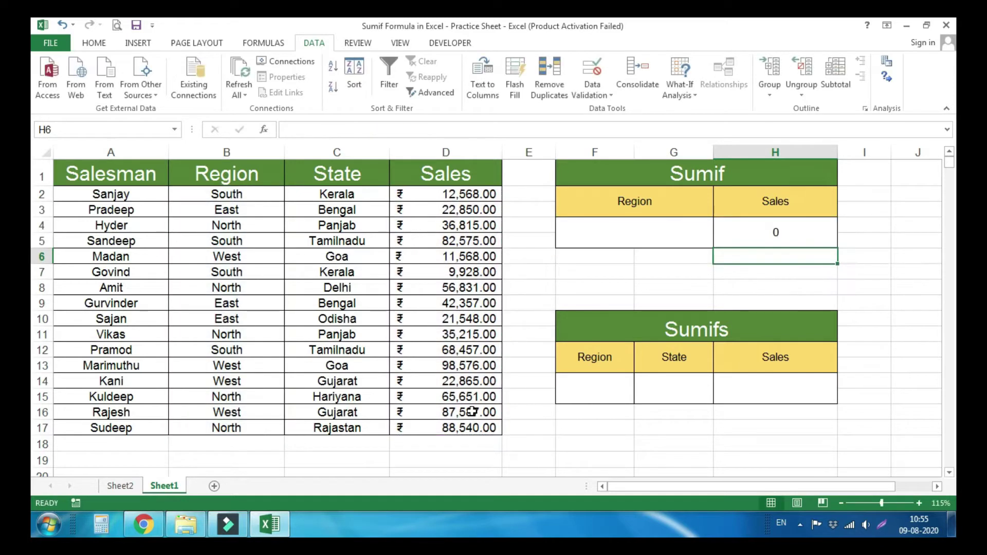
- Choose South as the region in the Sumif table's cell F4
left_click(661, 227)
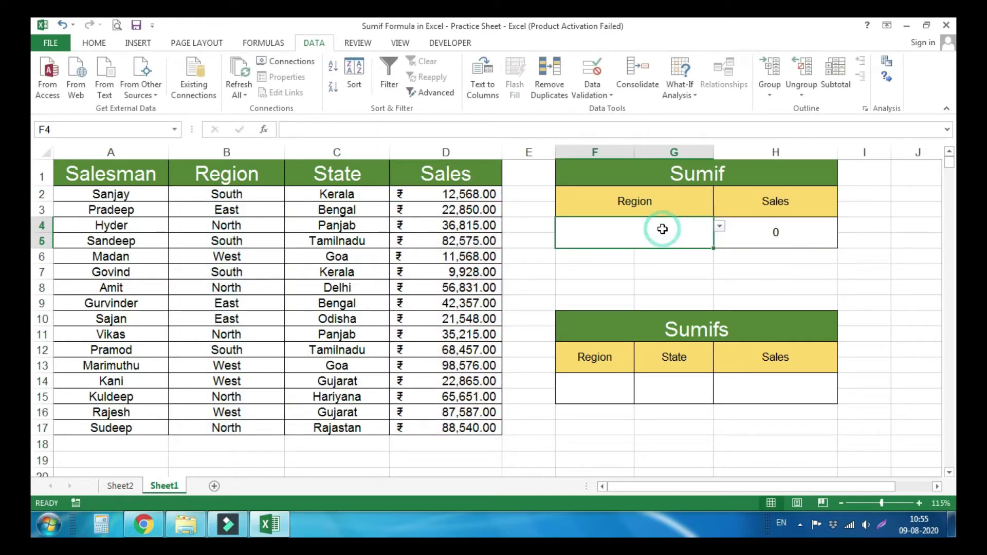
left_click(720, 227)
left_click(594, 238)
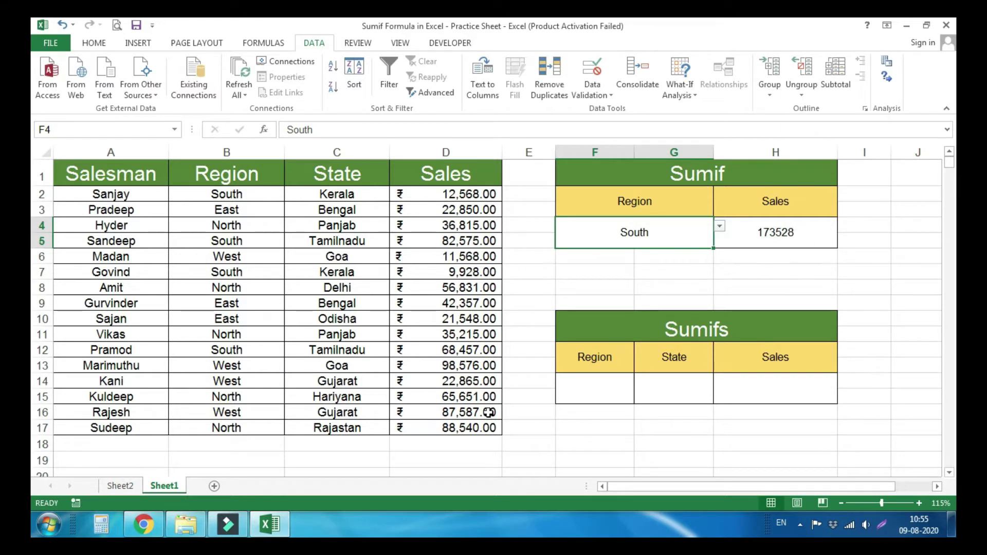
- Switch to Calculator, add the South sales figures 12568, 82575, 9928 and 68457 to check the Sumif total, and close it
left_click(102, 528)
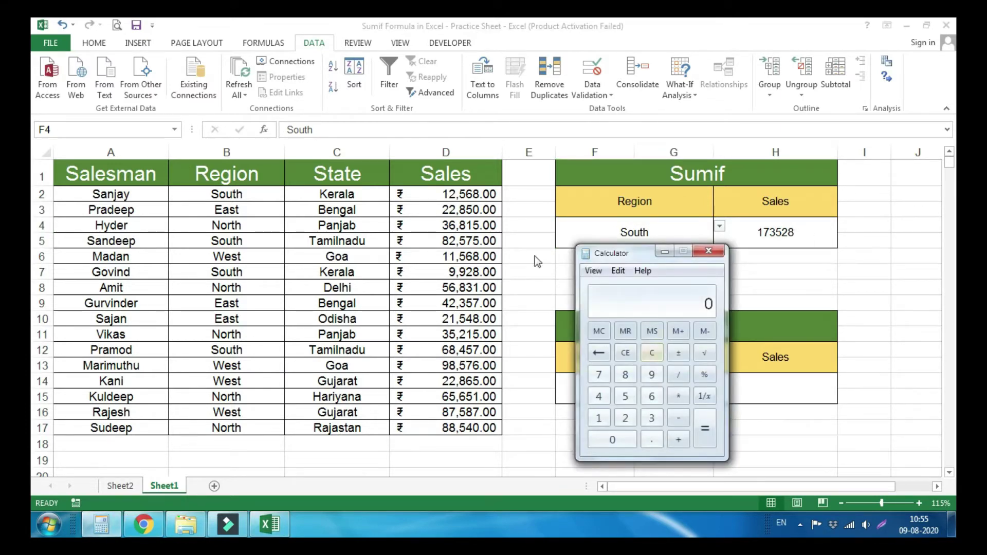
type("12568 + ")
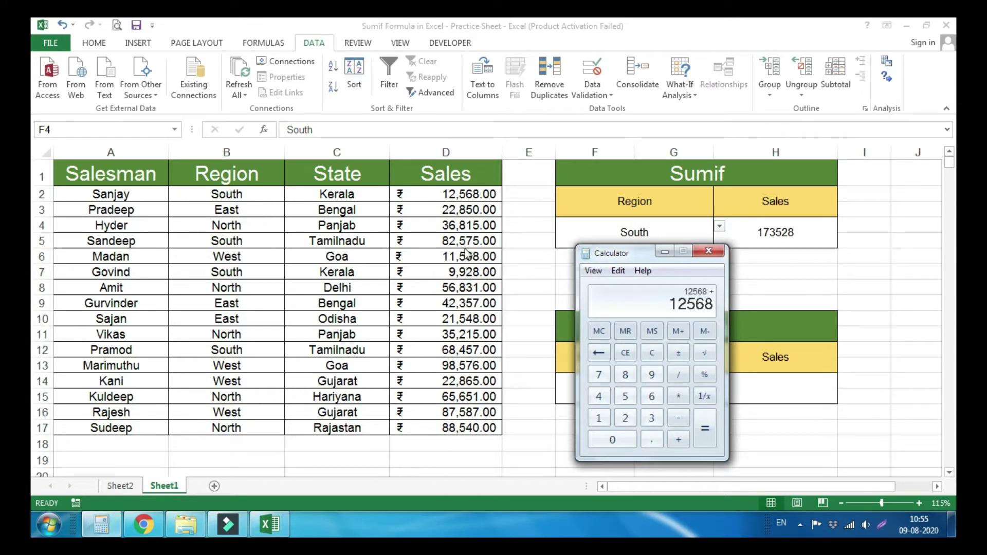
type("82575 + ")
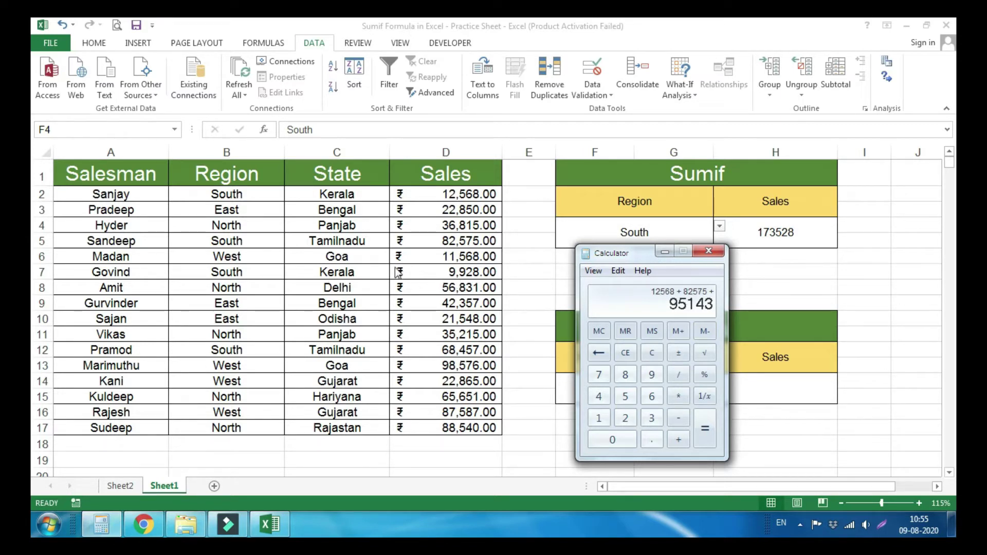
type("9928 + ")
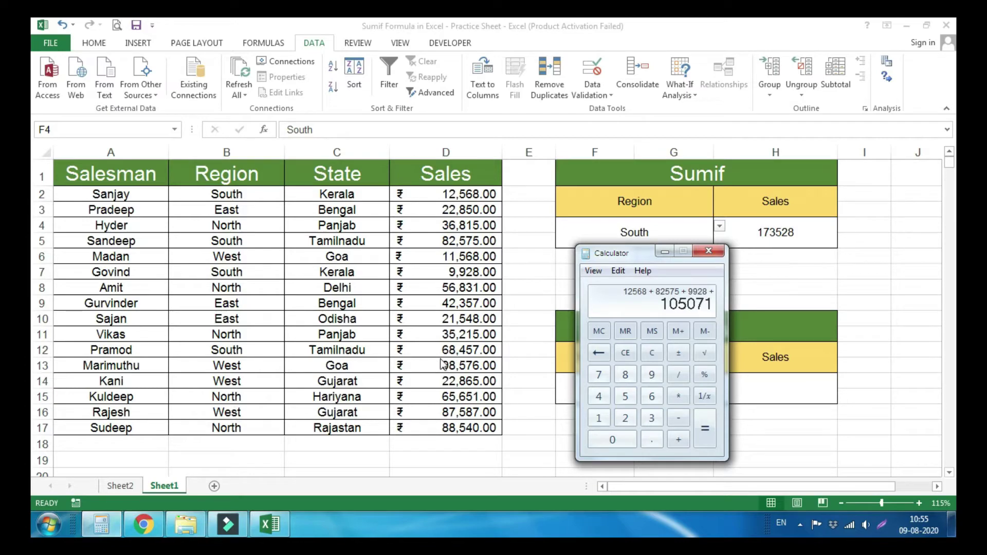
type("68457 +")
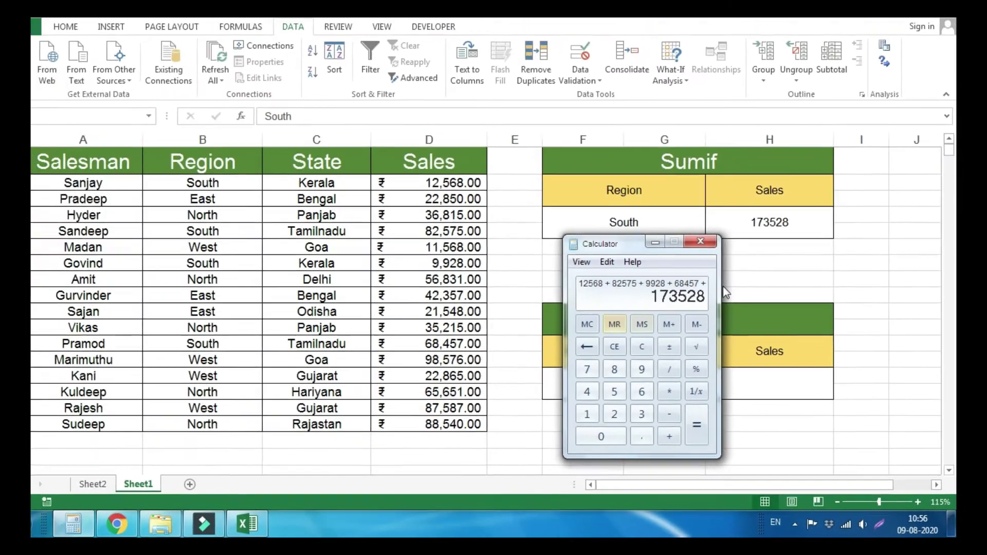
left_click(700, 241)
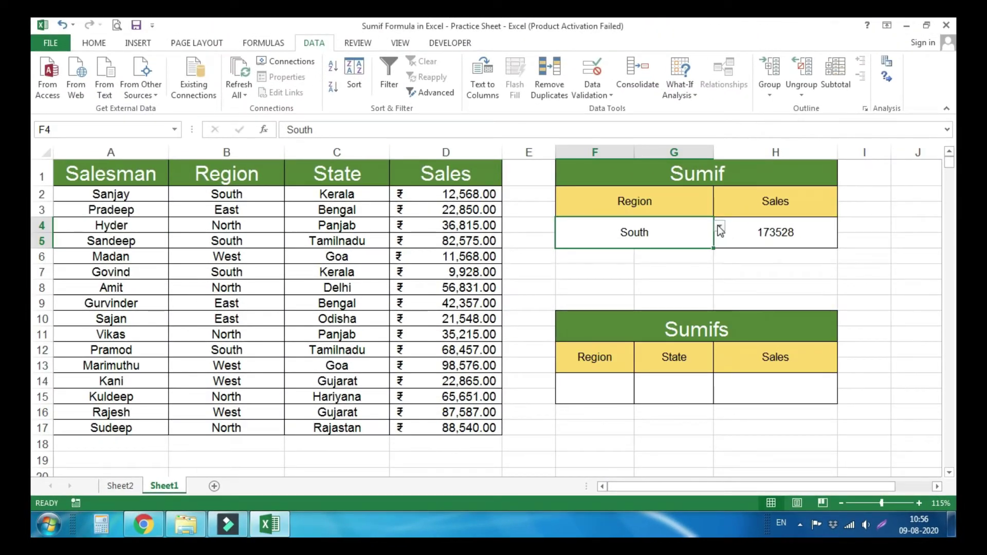
- Change the Sumif table's region in F4 to East, to North, and finally to West
left_click(720, 228)
left_click(631, 246)
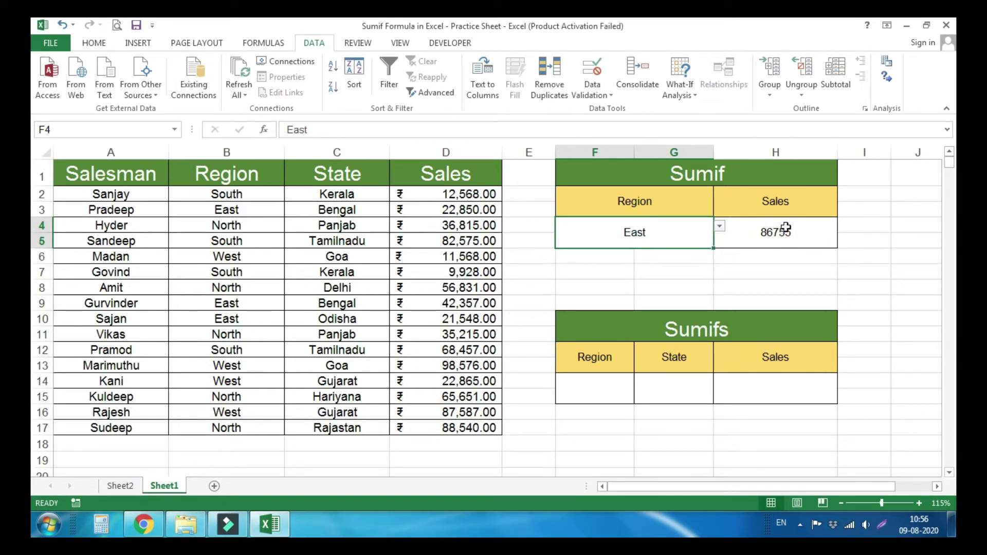
left_click(719, 226)
left_click(628, 257)
left_click(719, 227)
left_click(626, 269)
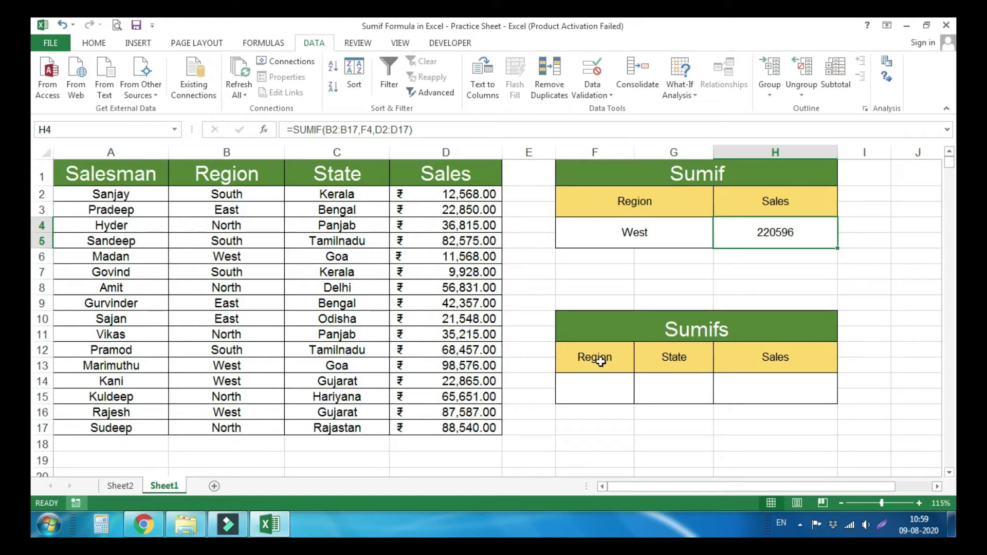
- Examine the Sumifs table's Region and State headings, the matching data columns, and the choices offered in F14 and G14
left_click(602, 361)
left_click(694, 363)
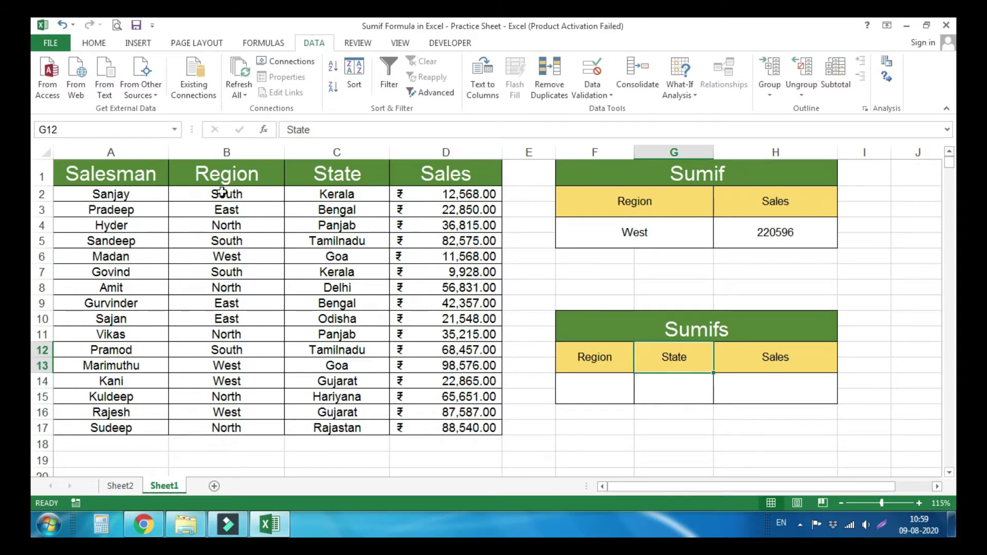
left_click(250, 196)
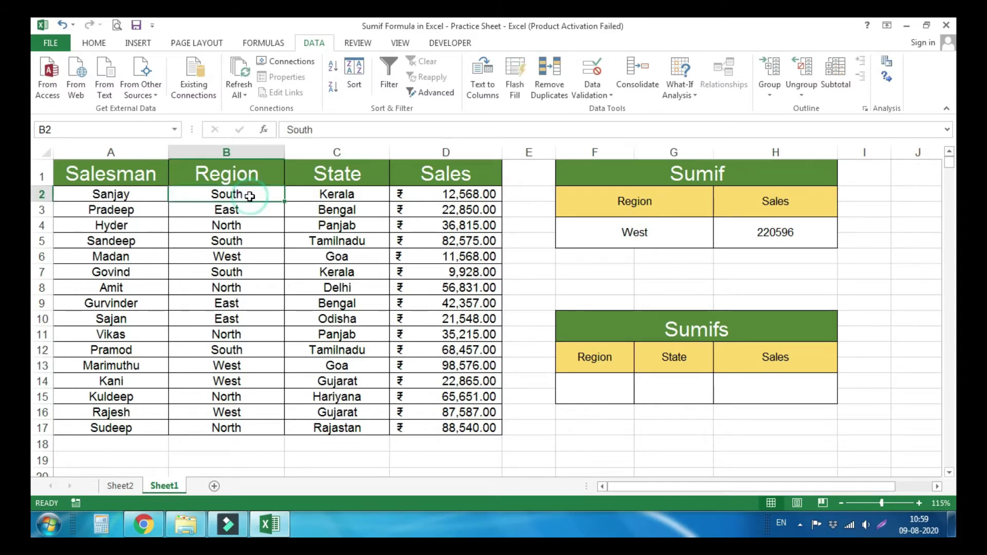
left_click(345, 195)
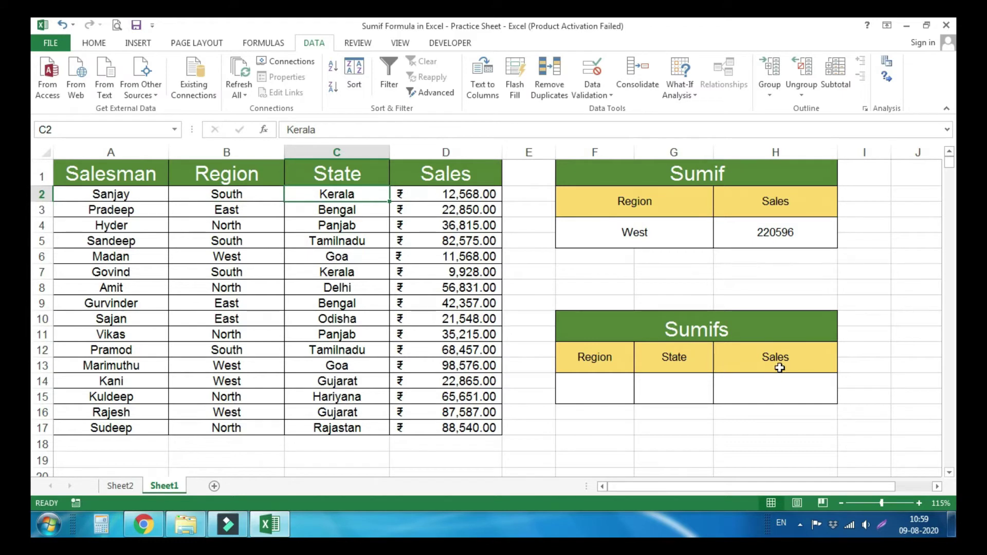
left_click(610, 390)
left_click(639, 382)
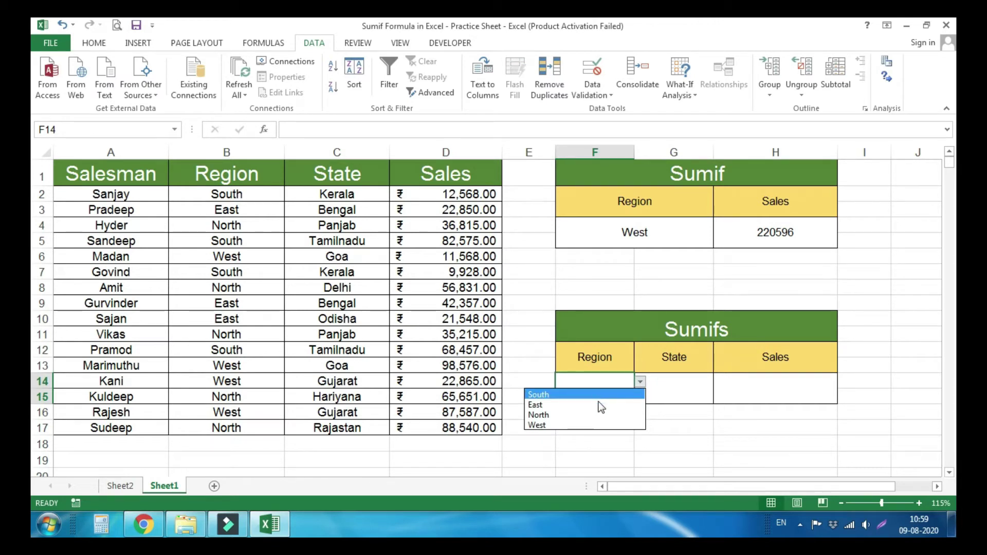
left_click(639, 381)
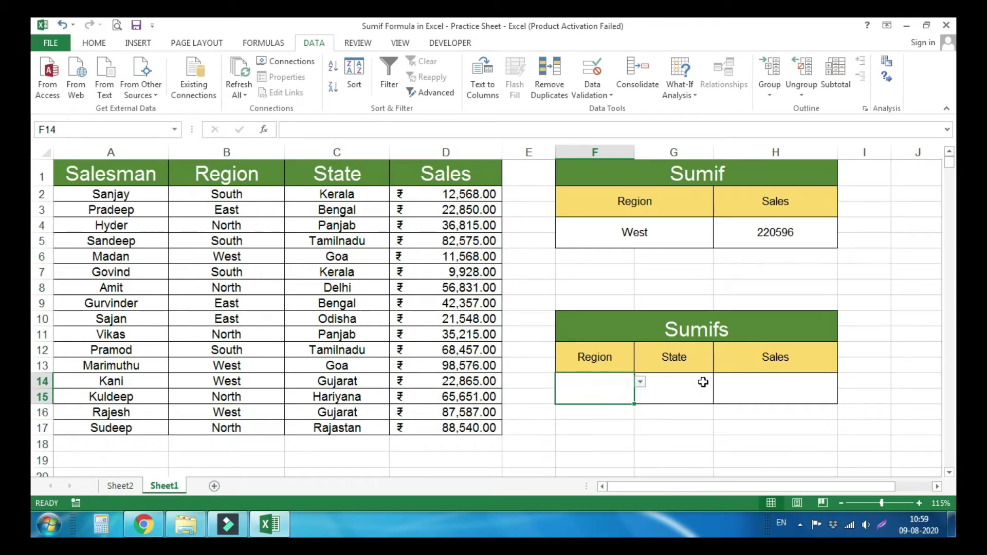
left_click(700, 381)
left_click(719, 383)
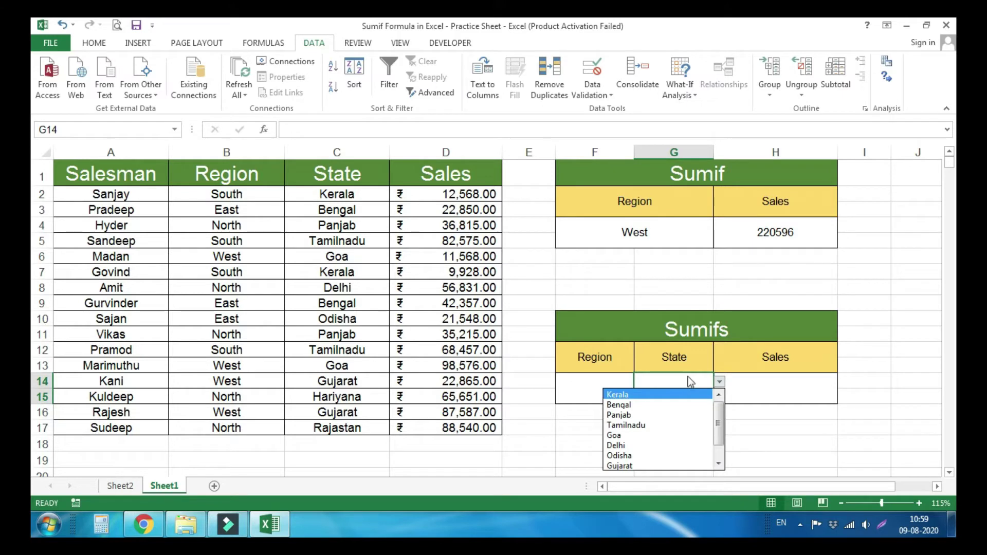
left_click(690, 382)
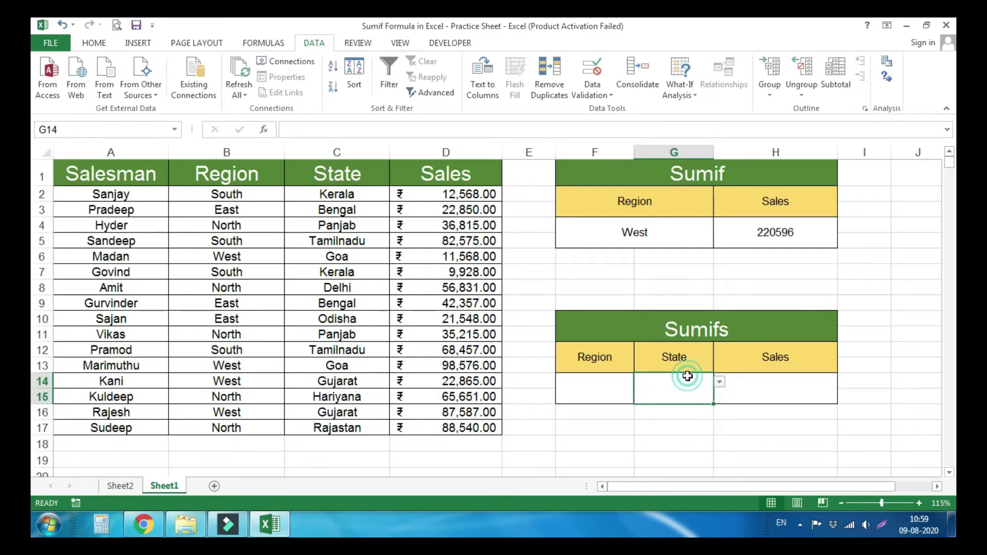
- Start a SUMIFS formula in the Sumifs table's Sales cell H14 with D2:D17 as the sum range
left_click(792, 387)
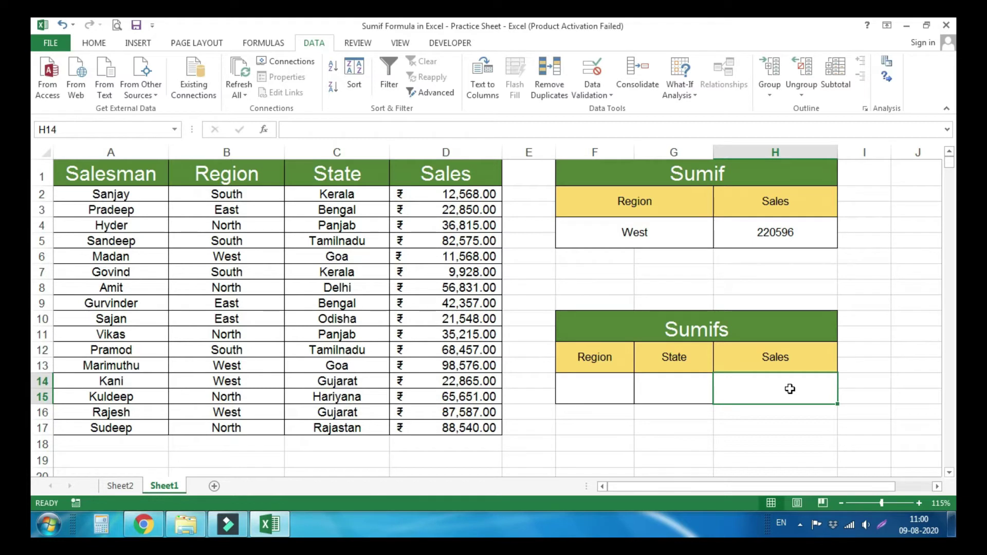
type("=su")
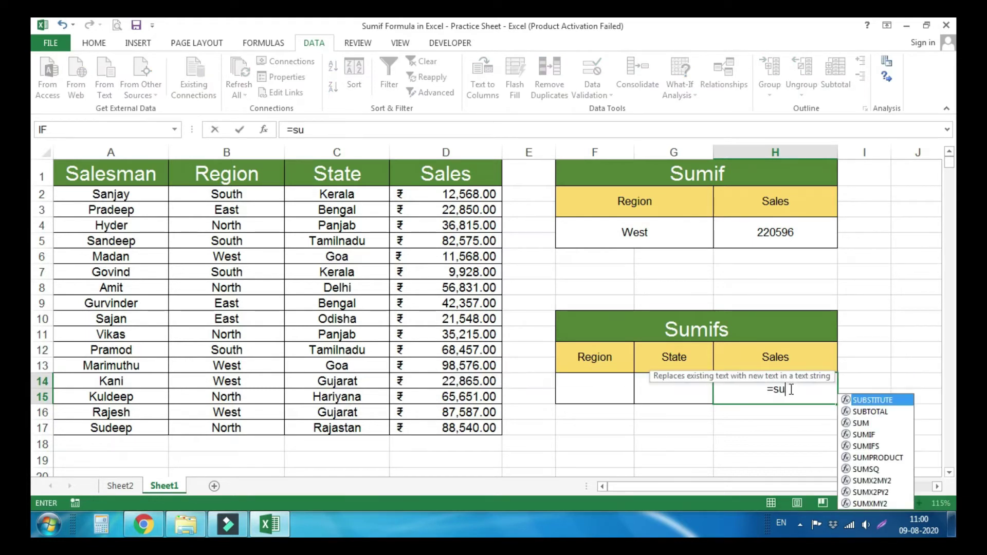
type("m")
double_click(806, 434)
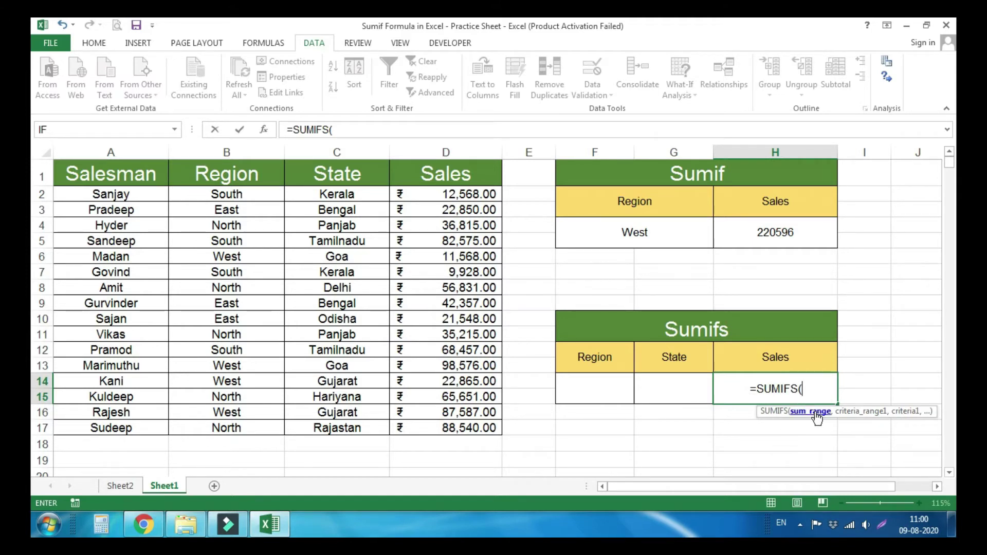
left_click(467, 198)
left_click_drag(467, 198, 478, 429)
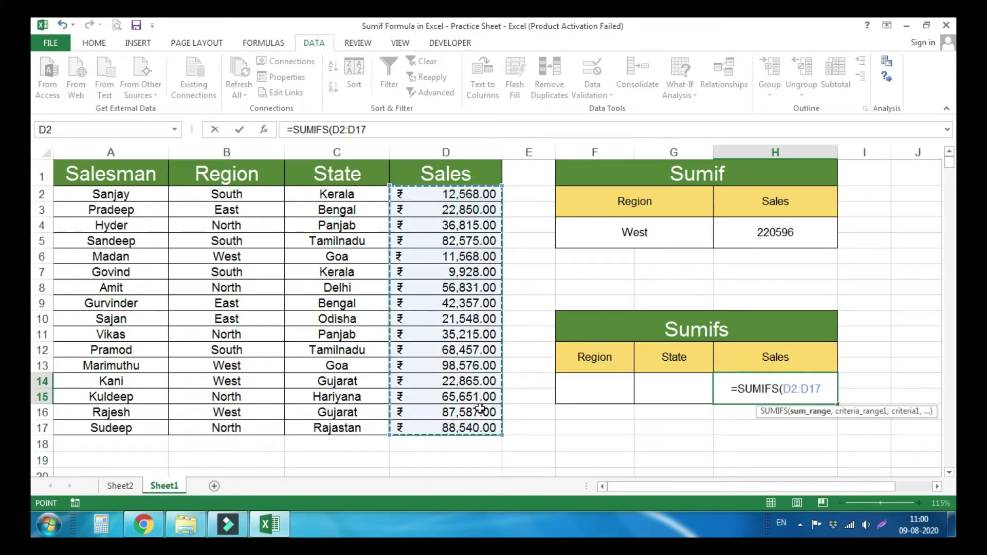
type(",")
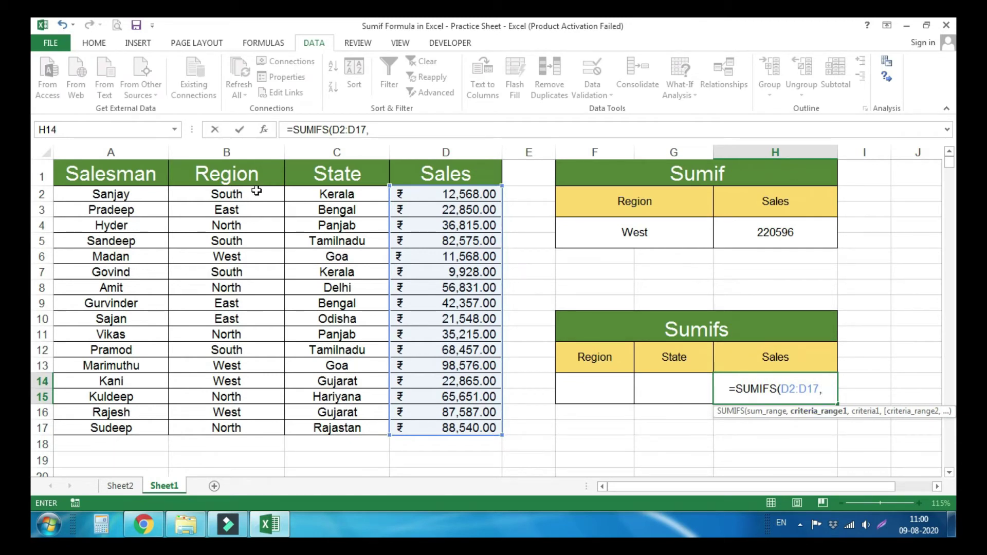
- Add the Region column B2:B17 as the formula's first criteria range and F14 as its criterion
left_click_drag(255, 192, 258, 427)
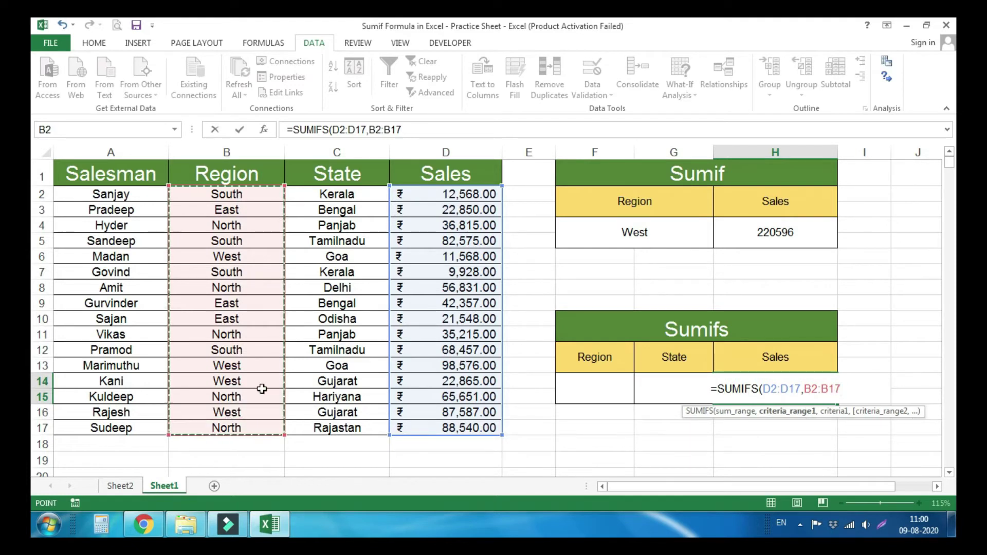
type(",")
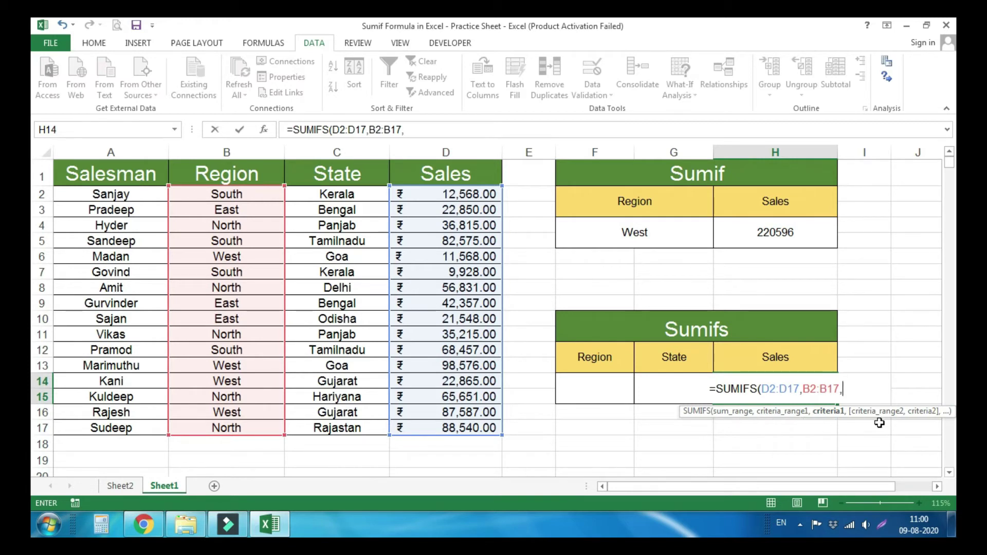
left_click(604, 389)
type(",")
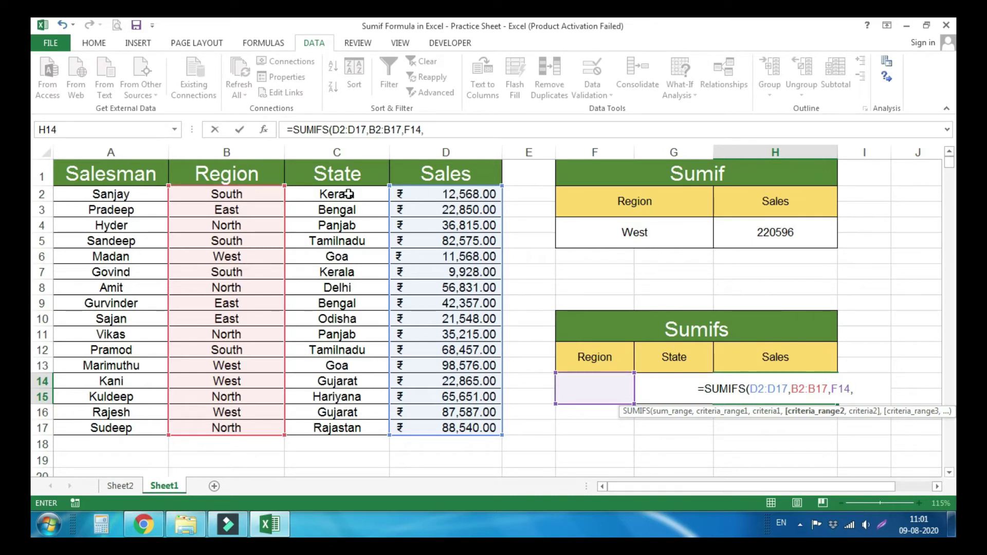
- Add the State column C2:C17 as the second criteria range with G14 as its criterion, and complete the SUMIFS formula
left_click_drag(349, 194, 360, 428)
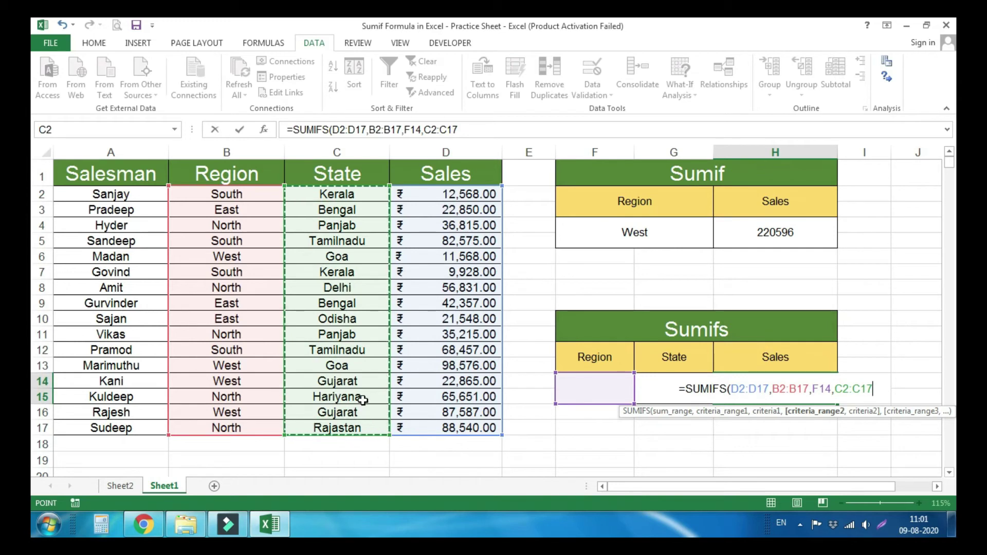
type(",")
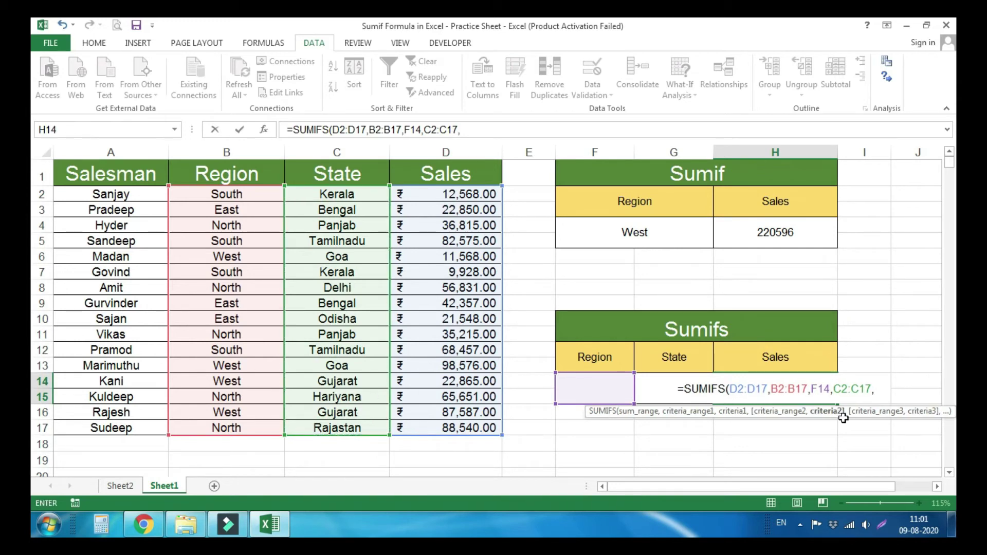
left_click(649, 382)
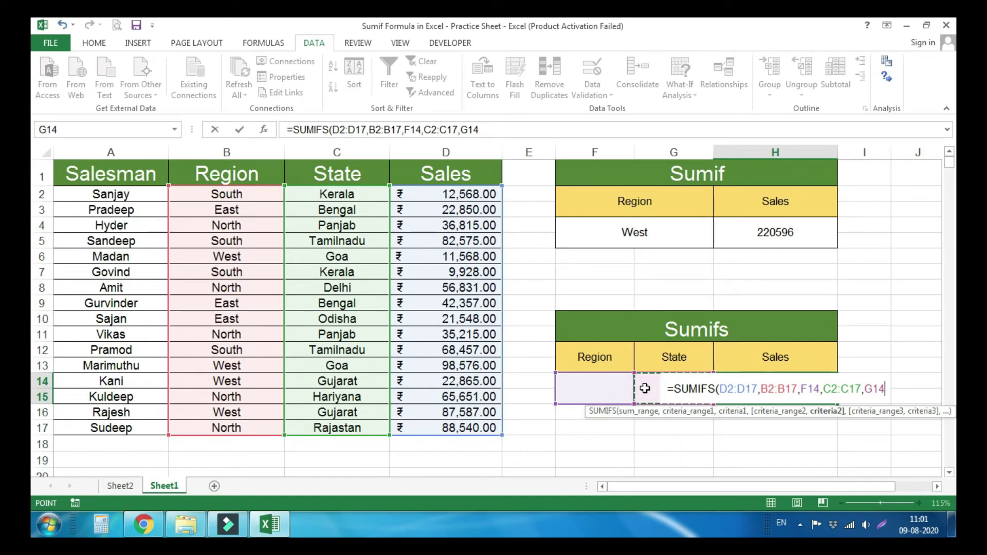
type(")")
key("Return")
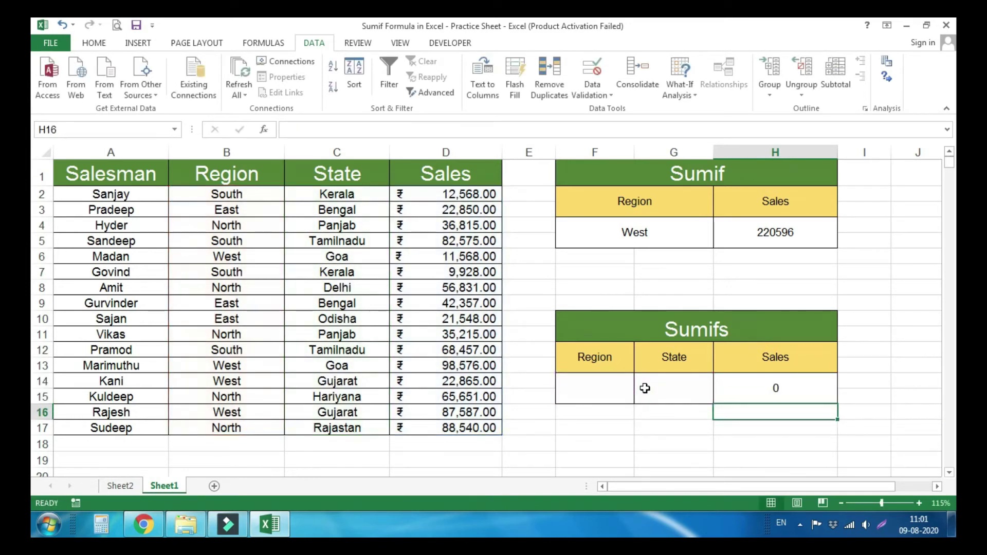
- Choose South as the region in F14 and Kerala as the state in G14 of the Sumifs table
left_click(633, 383)
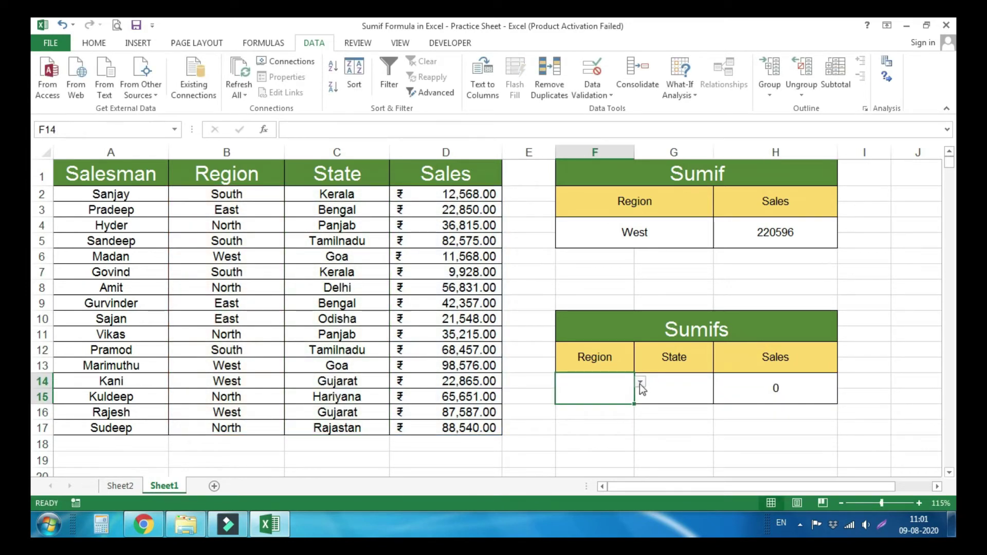
left_click(639, 384)
left_click(578, 393)
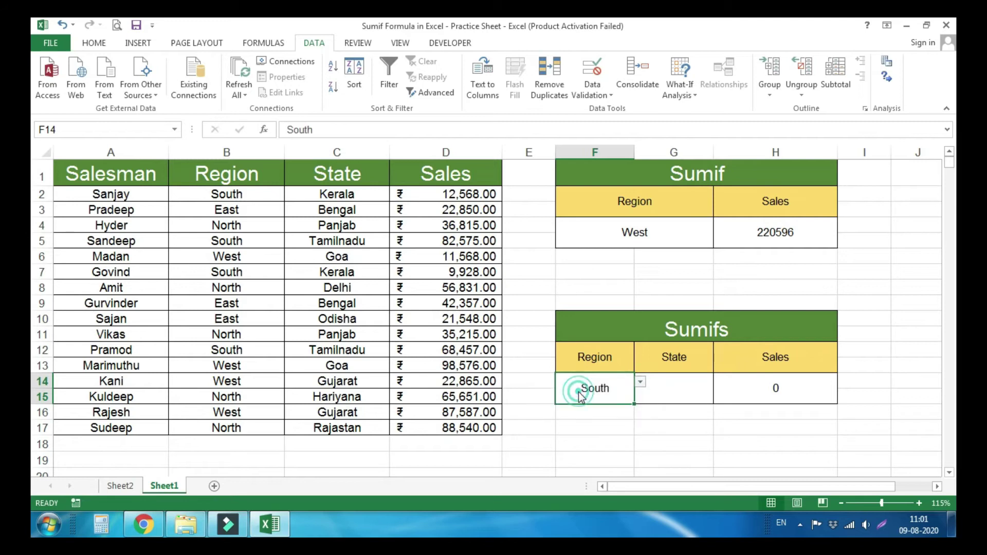
left_click(691, 390)
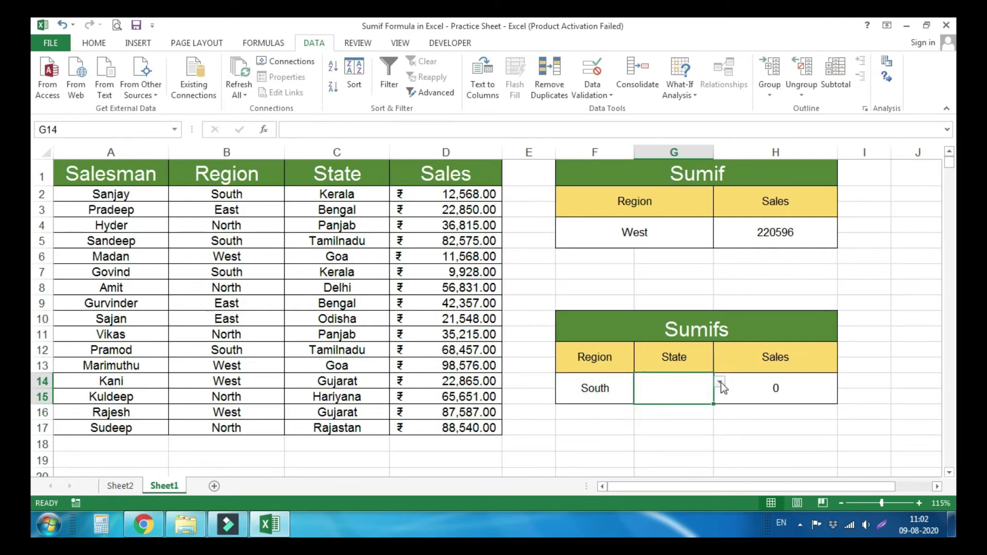
left_click(720, 383)
left_click(687, 393)
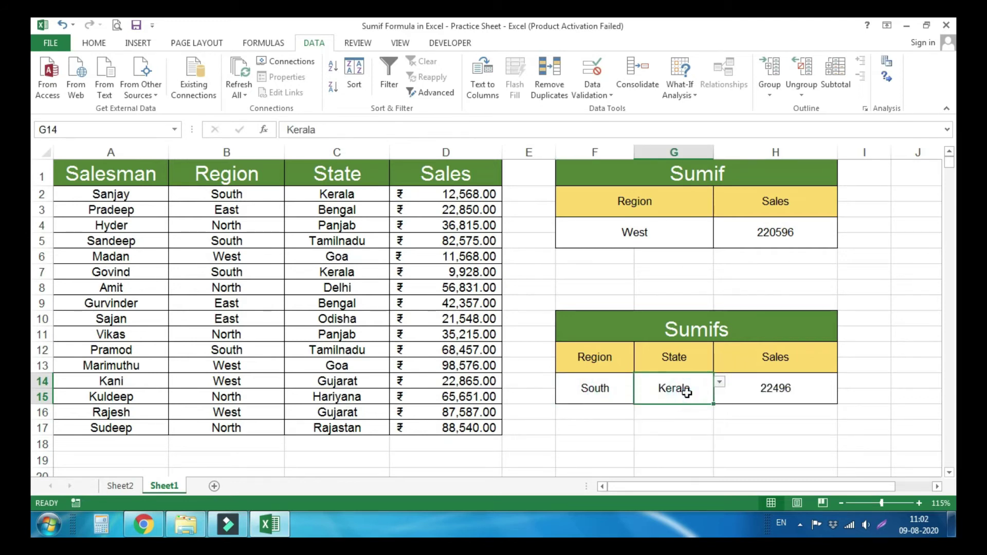
- Switch to Calculator and add the South Kerala sales figures 12568 and 9928 to check the Sumifs total in H14
left_click(820, 388)
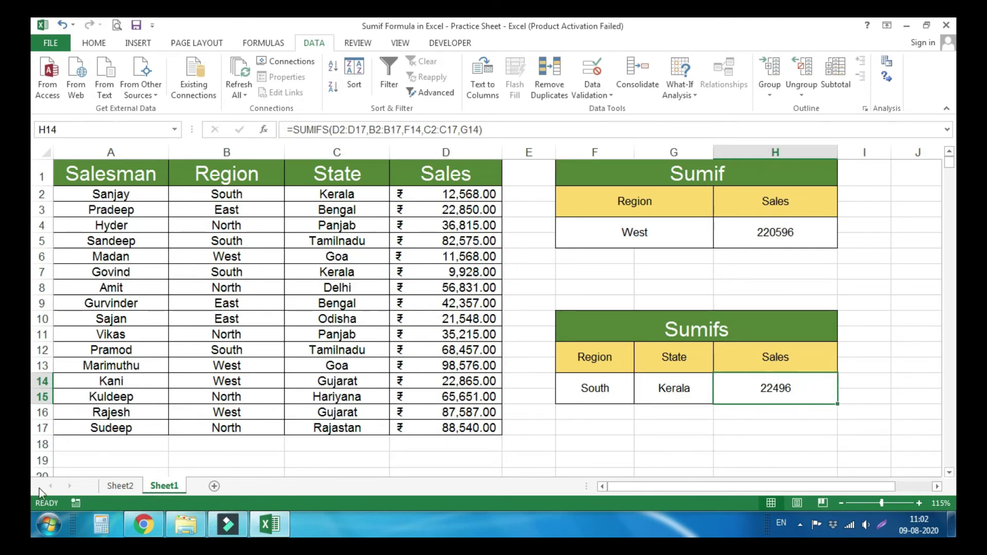
left_click(102, 524)
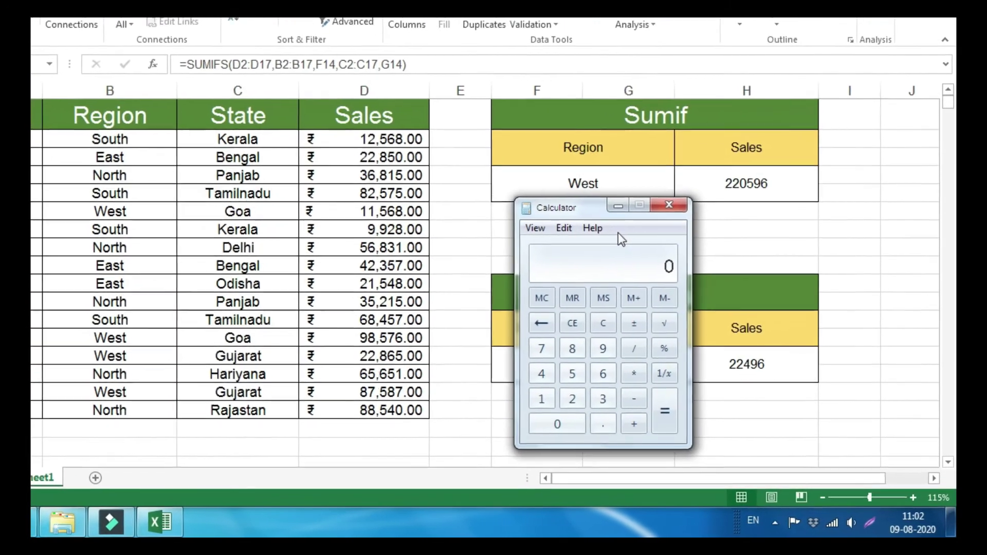
type("12568")
key("plus")
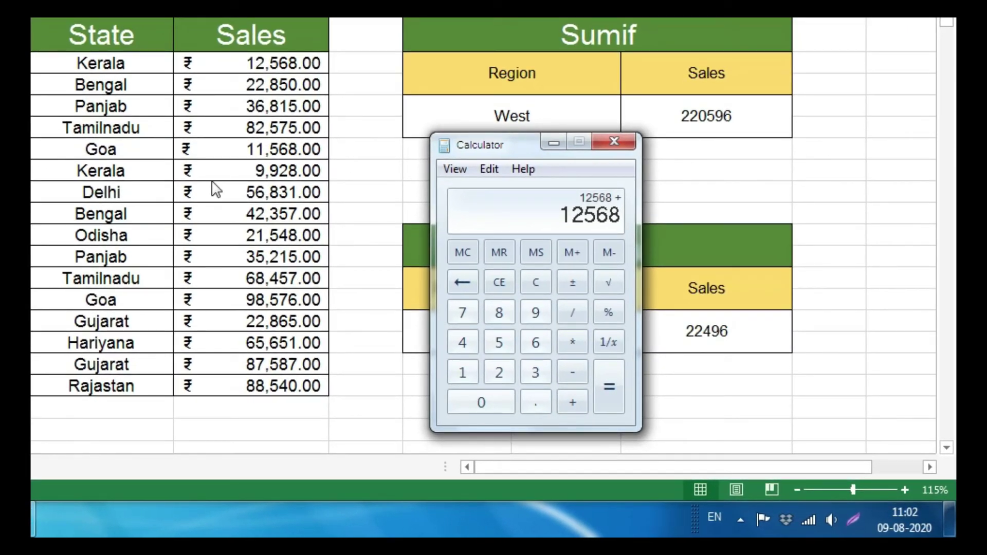
type("9928")
key("plus")
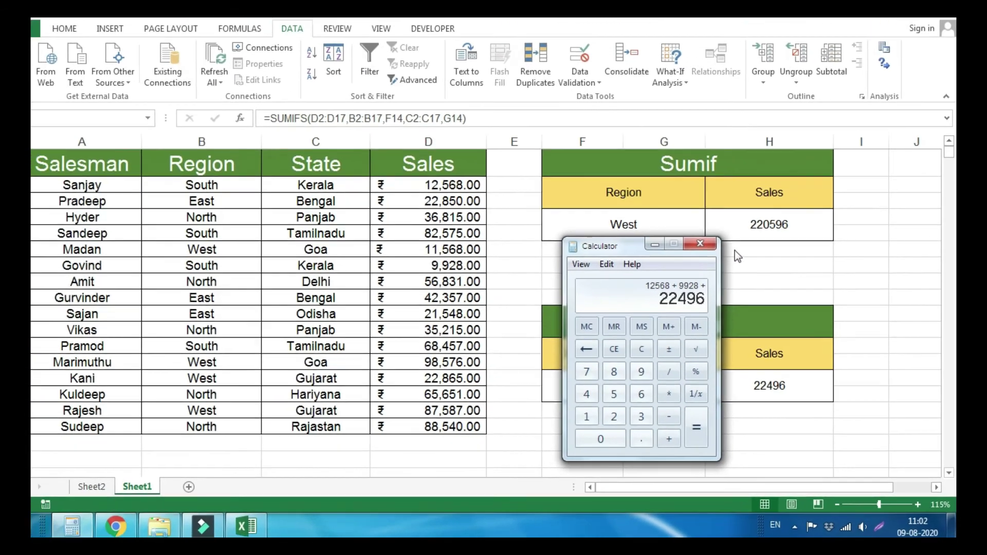
- Close Calculator and change the Sumifs table's state in G14 to Tamilnadu
left_click(615, 332)
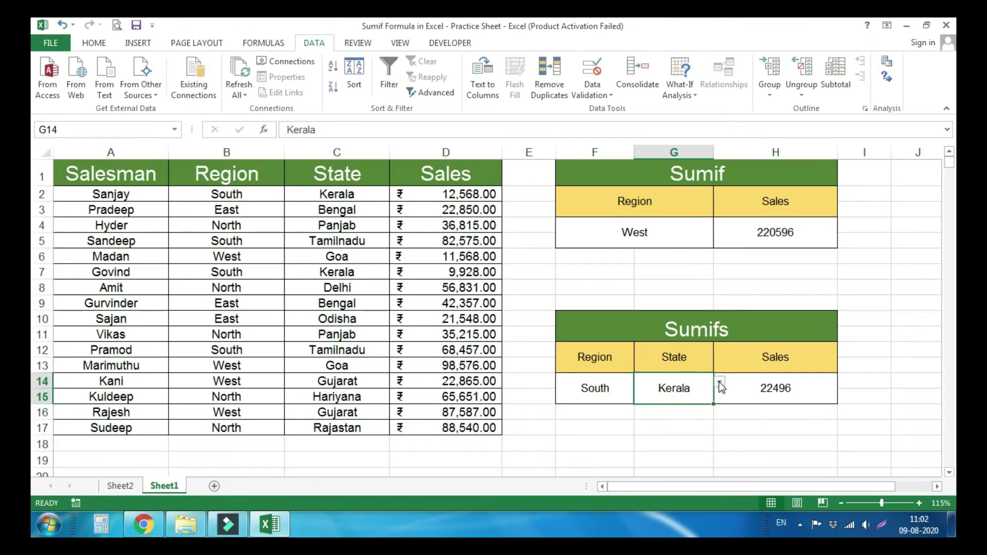
left_click(719, 382)
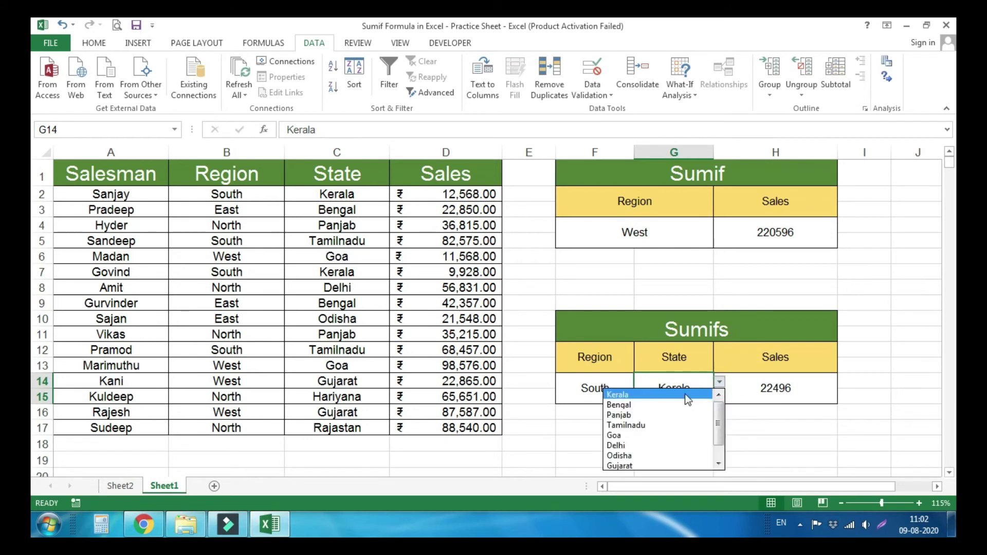
left_click(680, 425)
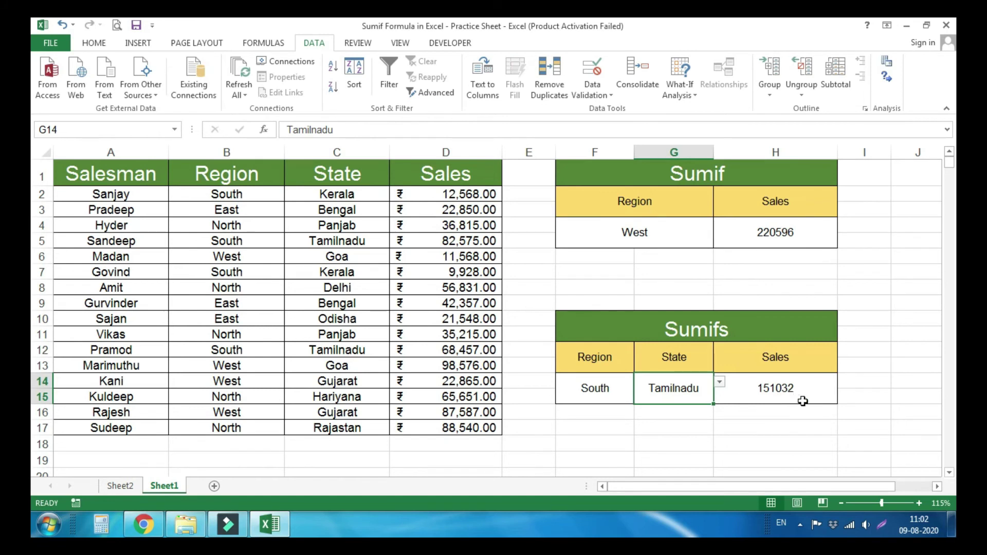
- Change the Sumifs table's region in F14 to East and its state in G14 to Odisha
left_click(607, 386)
left_click(640, 382)
left_click(598, 401)
left_click(713, 387)
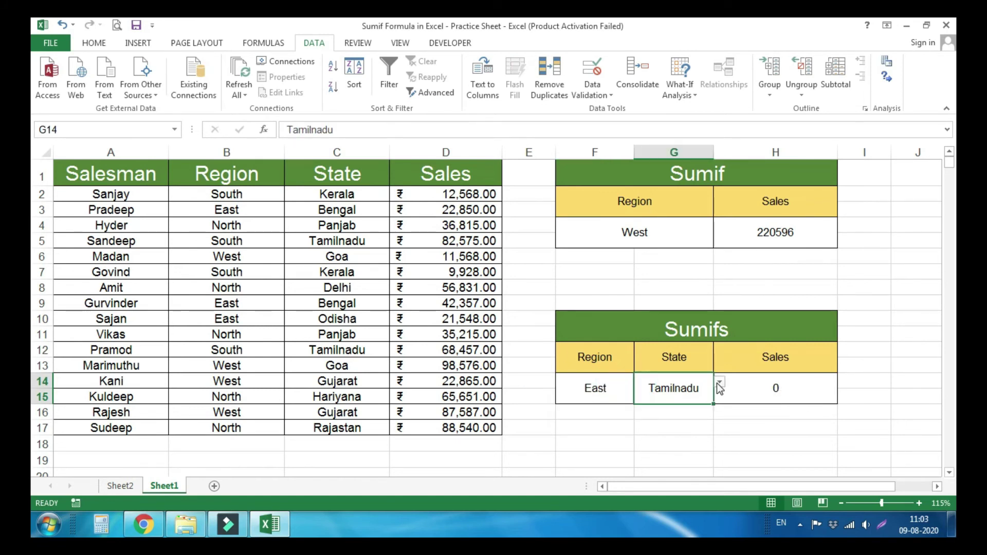
left_click(718, 382)
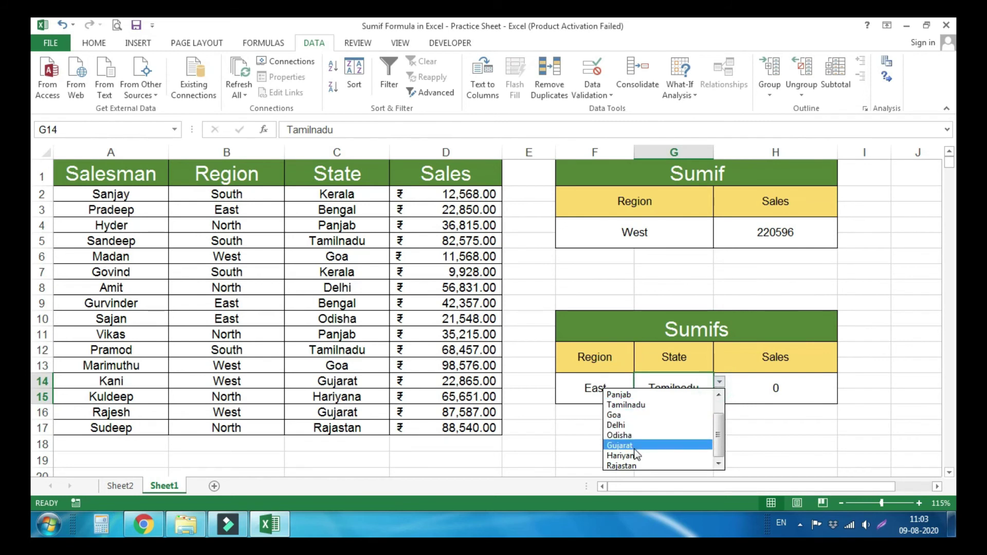
left_click(662, 439)
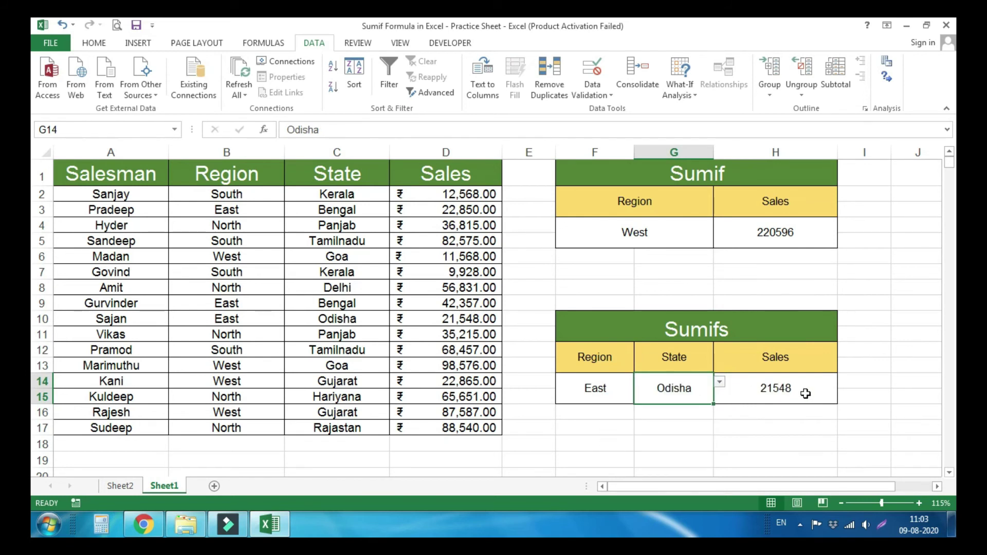
- Change the state in G14 to Bengal and select the Sumifs total in H14 to view its formula
left_click(719, 382)
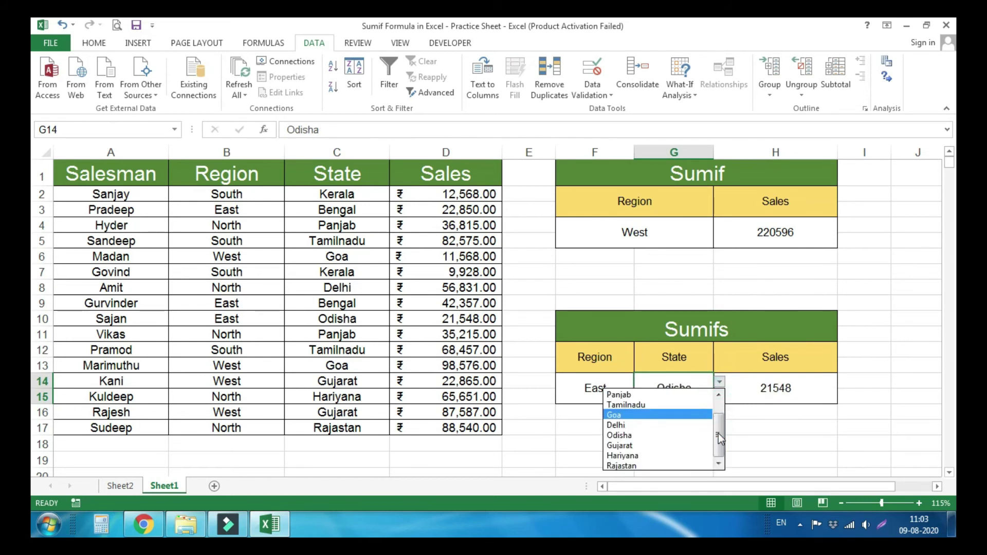
left_click_drag(721, 443, 721, 423)
left_click(691, 405)
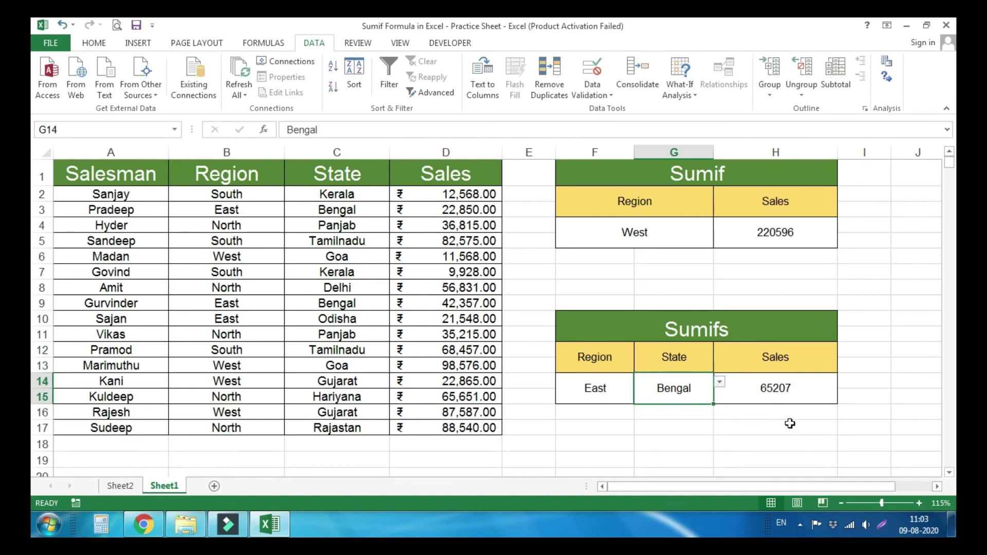
left_click(769, 391)
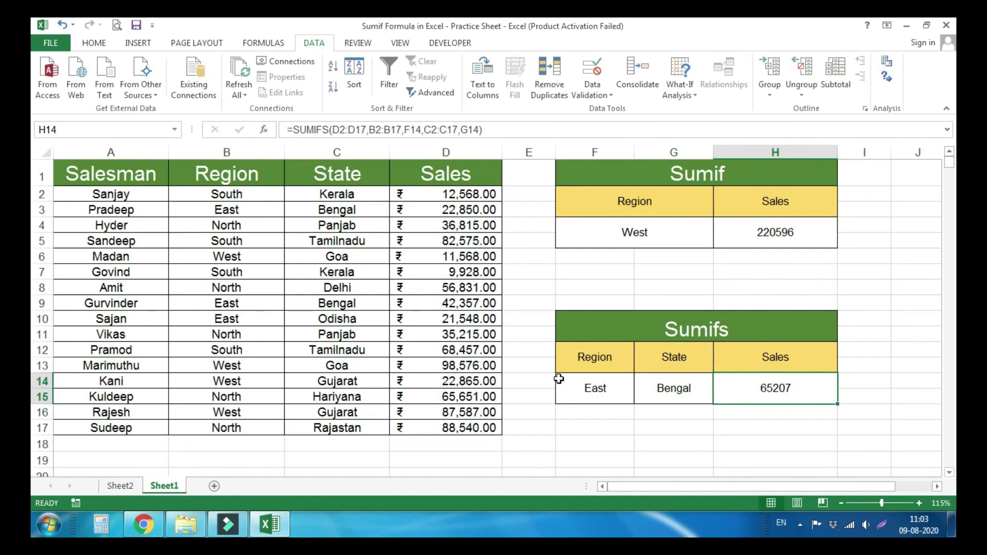